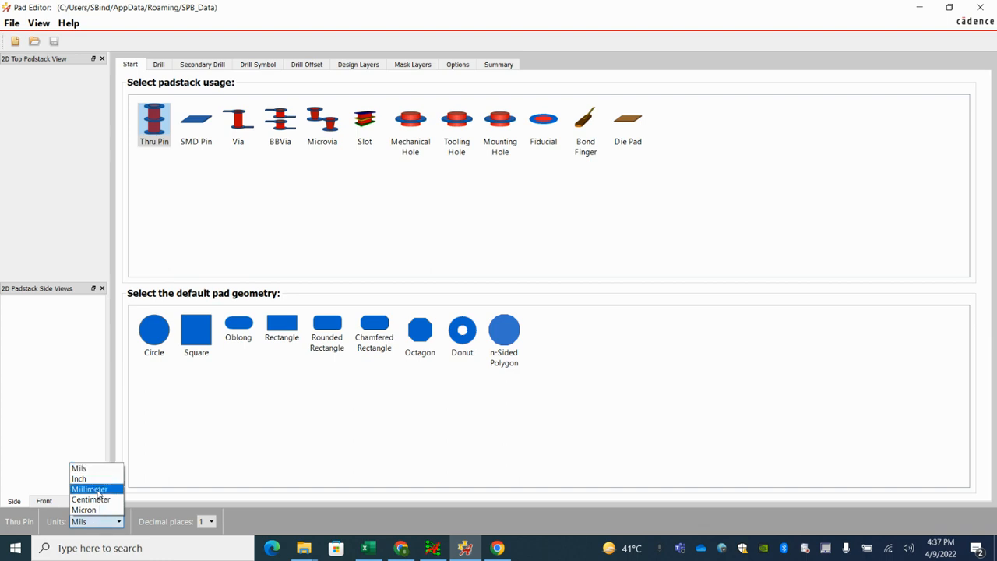
# Step: Set the padstack units to Millimeter and choose Circle as the default pad geometry for the Thru Pin
pyautogui.click(89, 488)
pyautogui.click(533, 295)
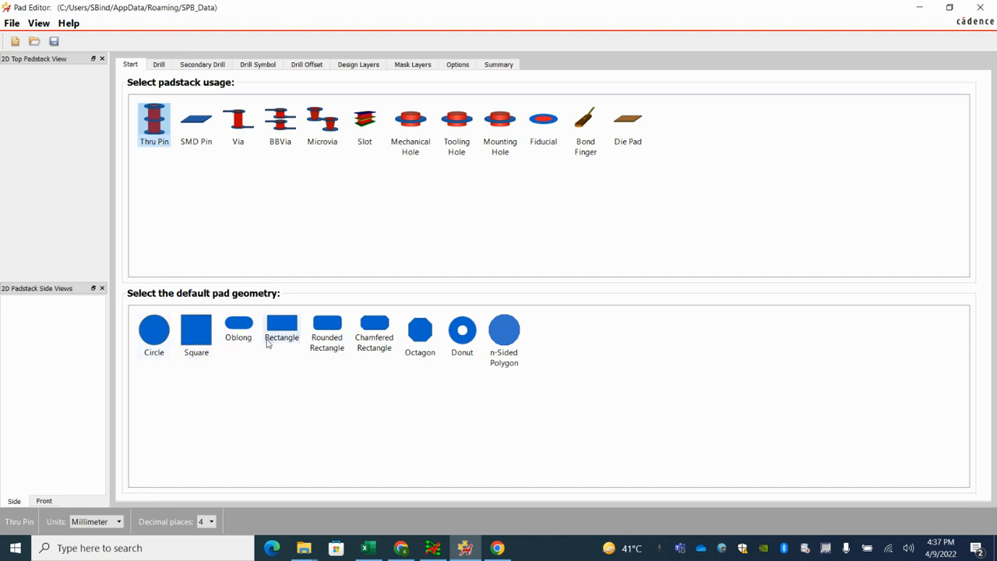
pyautogui.click(153, 336)
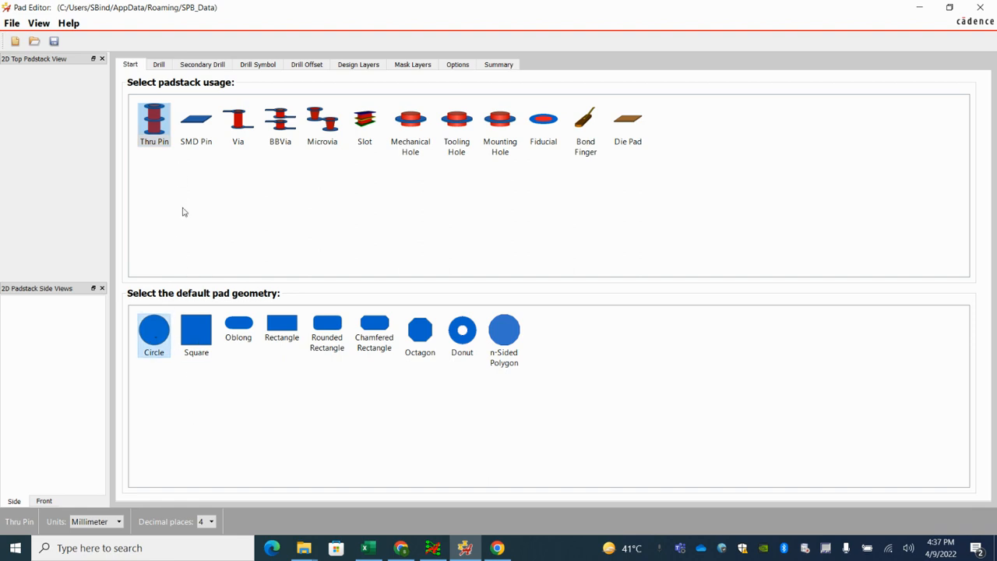
# Step: Define the drill hole as a Circle with a finished diameter of 1 mm
pyautogui.click(159, 66)
pyautogui.click(425, 122)
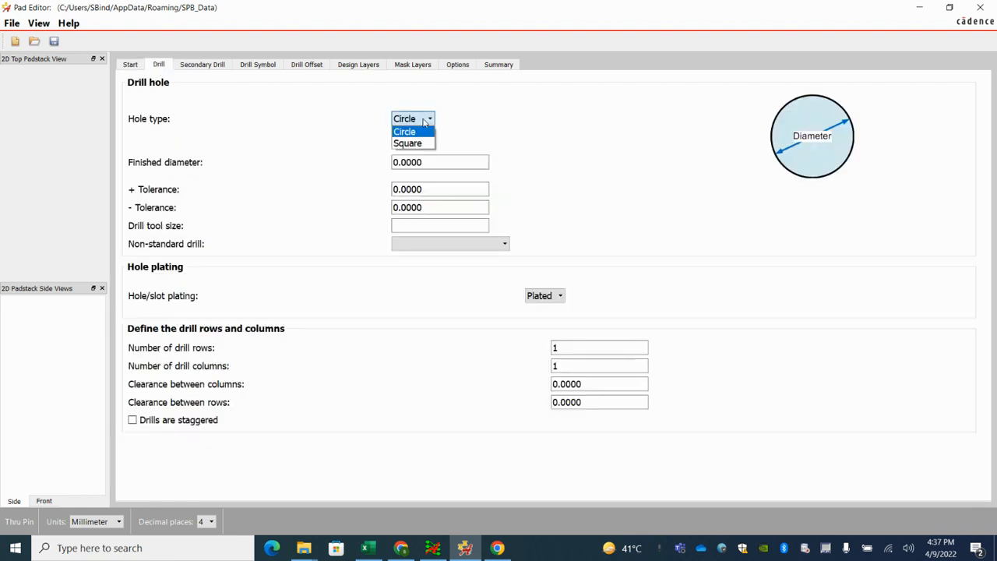
pyautogui.click(421, 129)
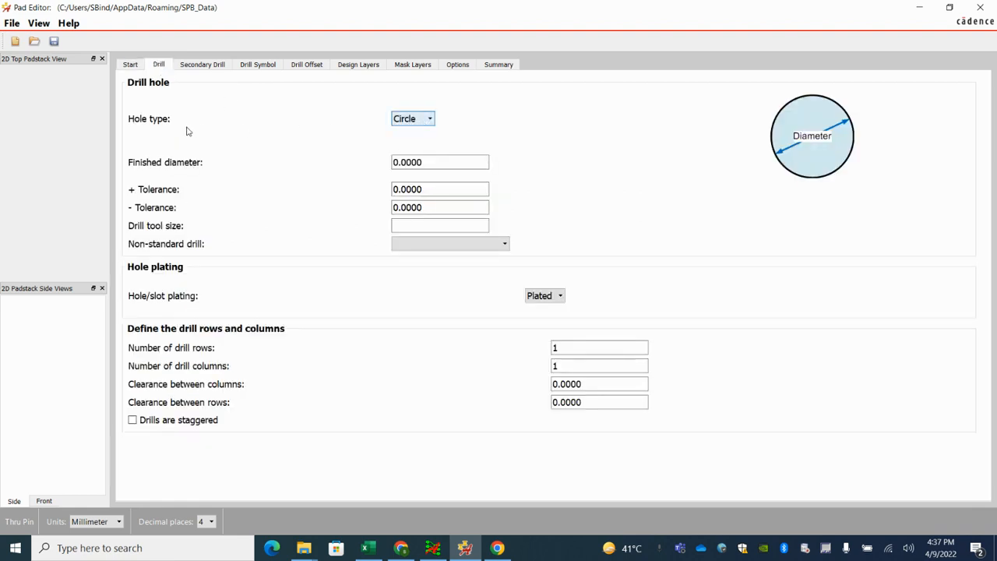
pyautogui.click(427, 121)
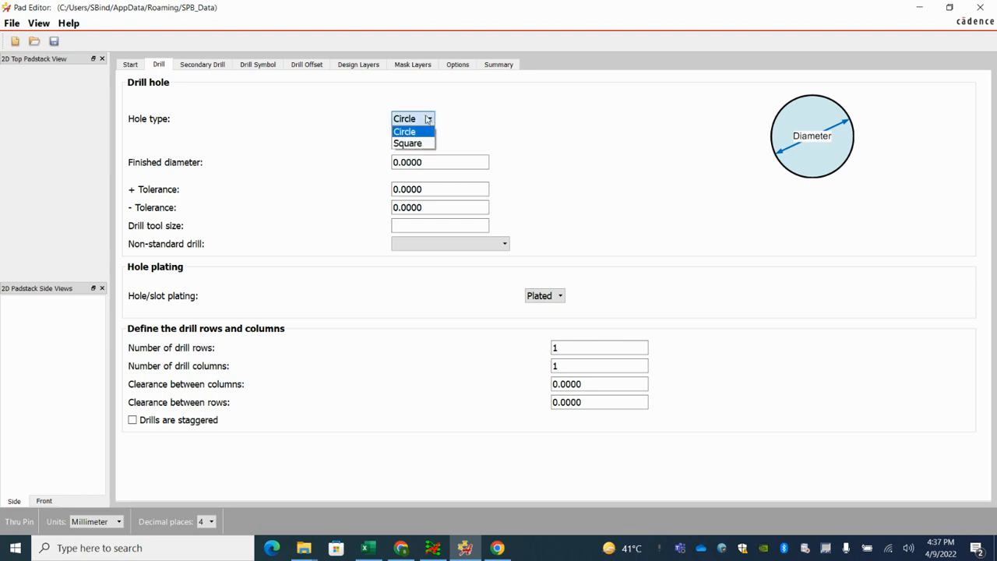
pyautogui.click(427, 119)
pyautogui.moveTo(430, 160); pyautogui.dragTo(349, 167)
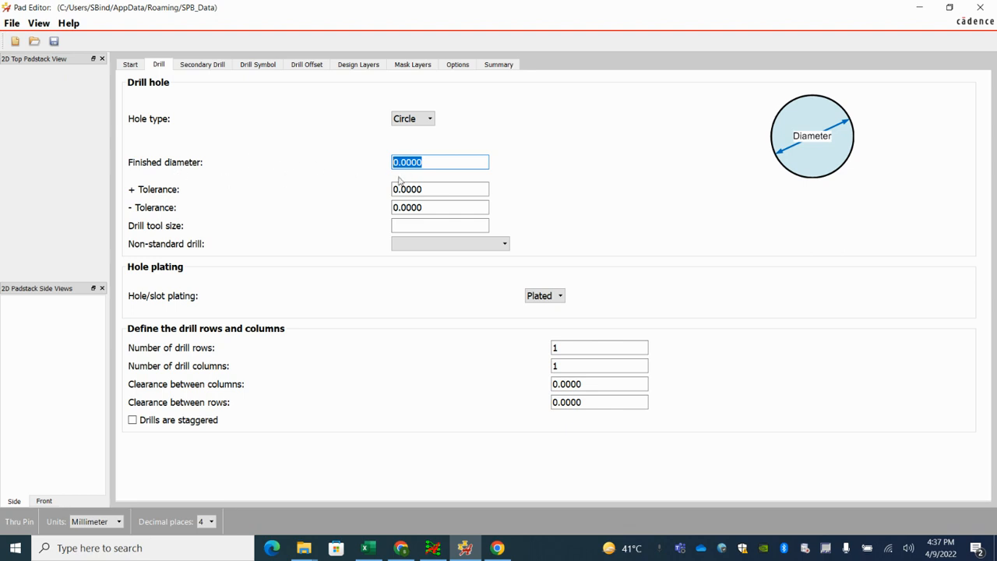
pyautogui.write('0')
pyautogui.write('1')
# Step: Set the drill hole's plus and minus tolerances to 0.01 mm and keep the hole plating as Plated
pyautogui.click(429, 189)
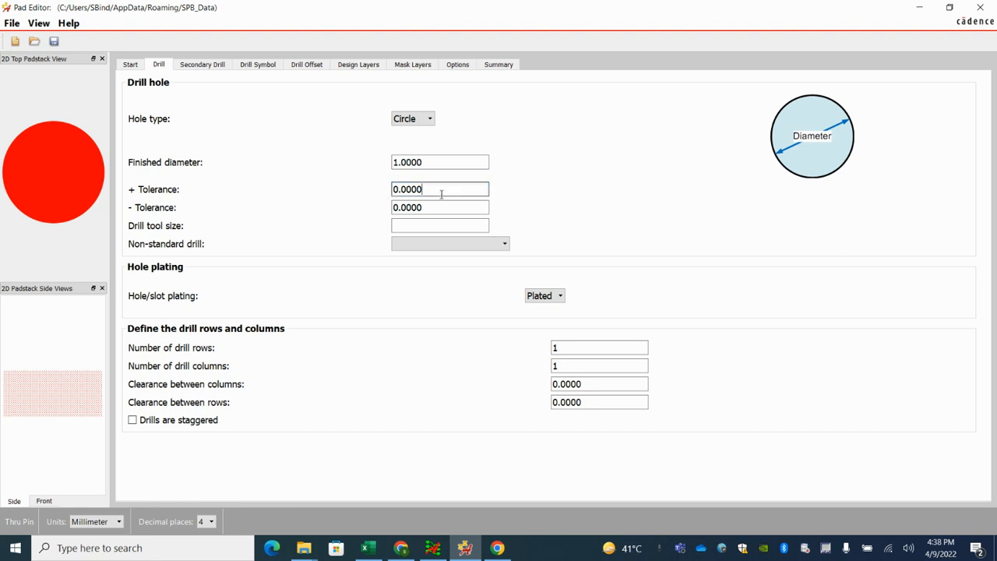
pyautogui.moveTo(402, 189)
pyautogui.mouseDown()
pyautogui.moveTo(447, 189)
pyautogui.moveTo(427, 207)
pyautogui.moveTo(406, 207)
pyautogui.mouseUp()
pyautogui.write('01')
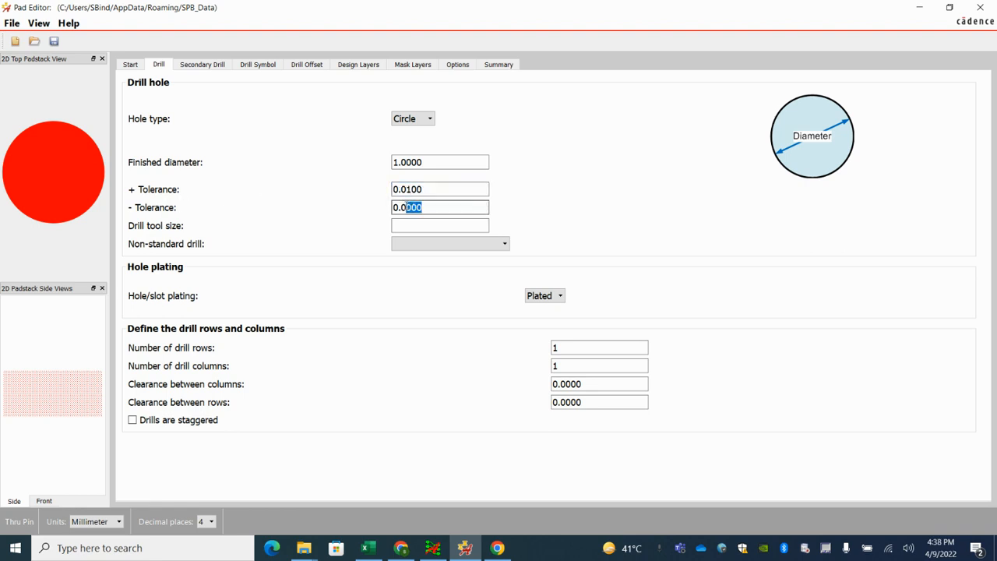
pyautogui.write('01')
pyautogui.click(438, 224)
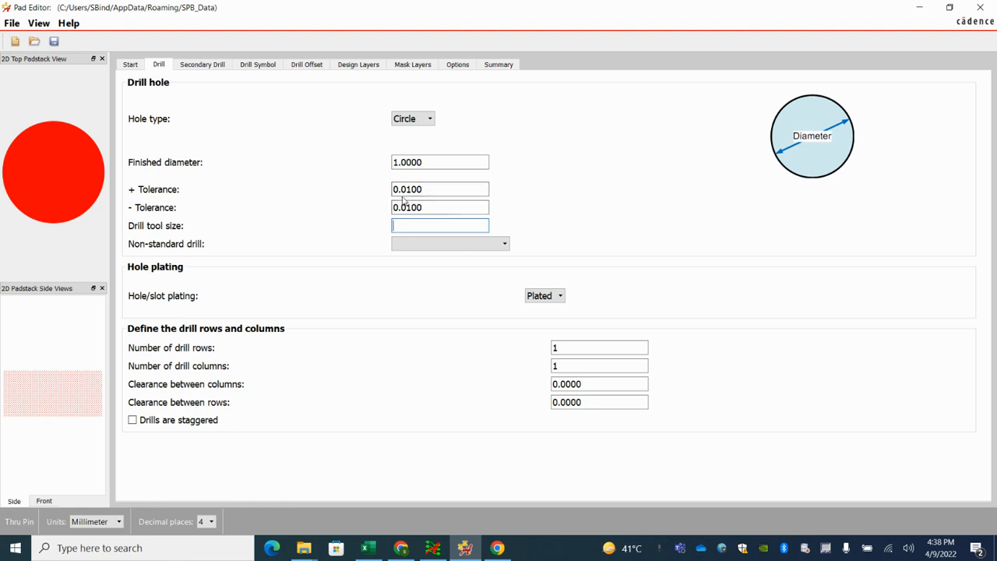
pyautogui.click(559, 297)
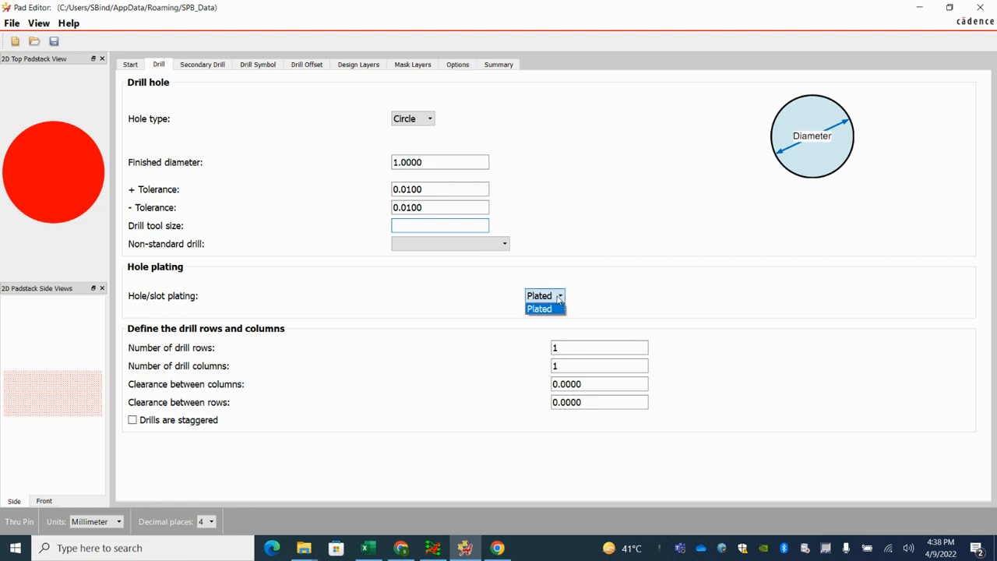
pyautogui.click(559, 297)
pyautogui.click(559, 297)
pyautogui.click(559, 297)
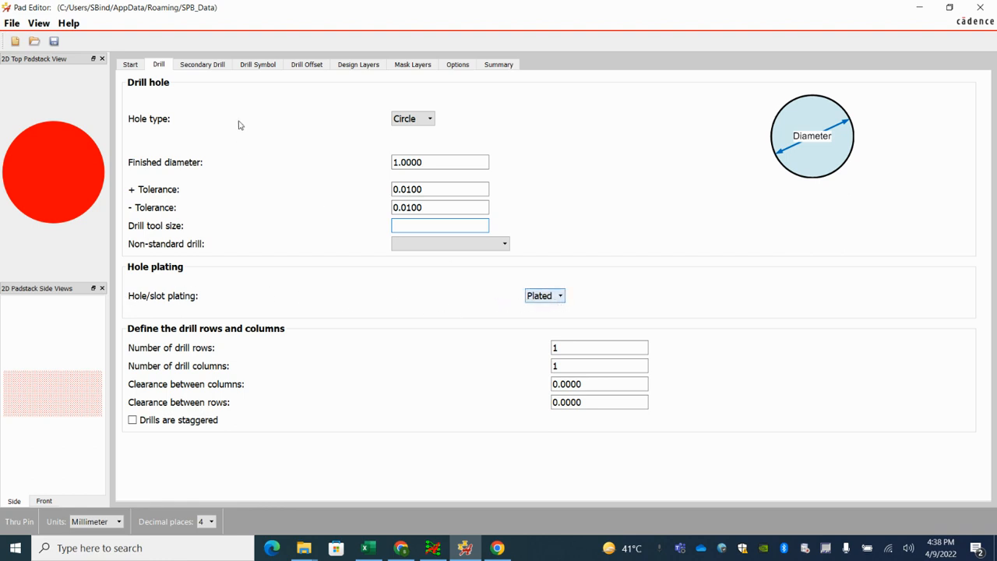
# Step: Define the drill symbol as a Circle figure with a 0.8 mm diameter and the character A
pyautogui.click(199, 66)
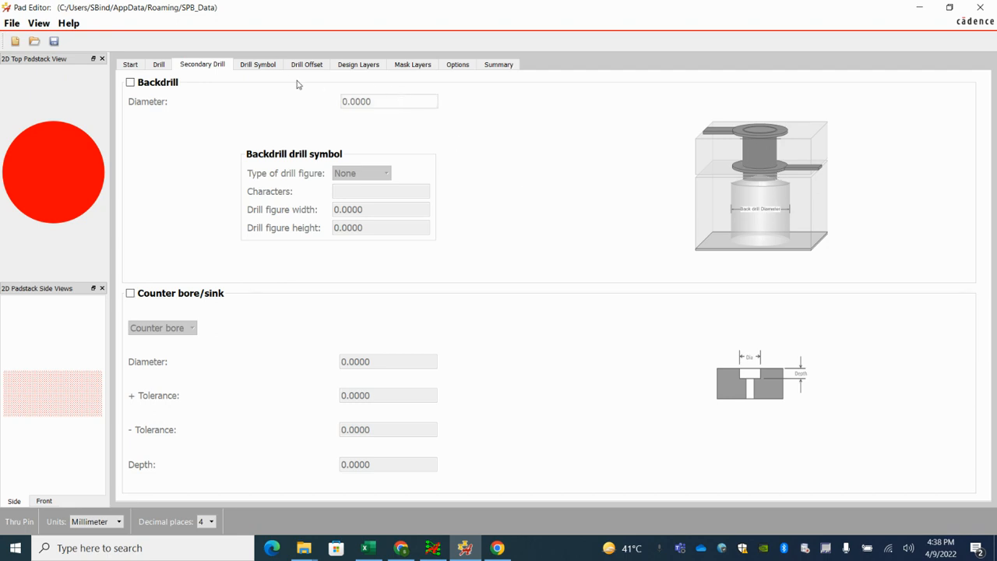
pyautogui.click(257, 66)
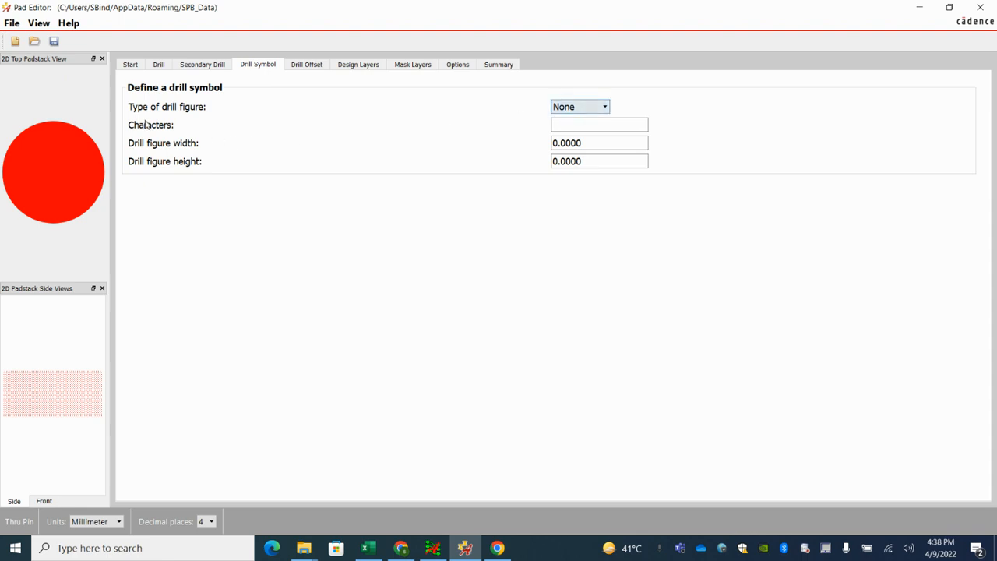
pyautogui.click(577, 107)
pyautogui.click(567, 128)
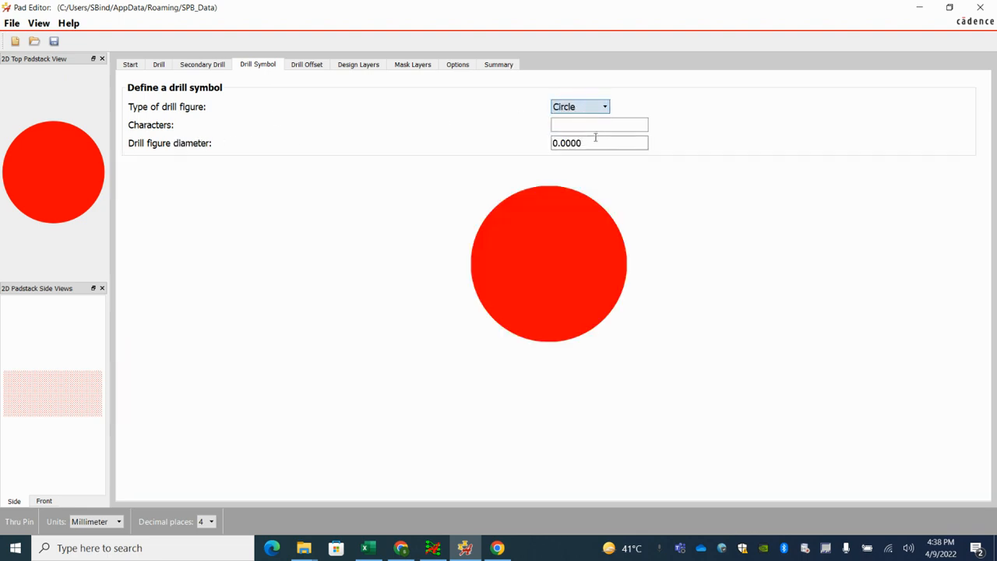
pyautogui.moveTo(589, 142); pyautogui.dragTo(621, 144)
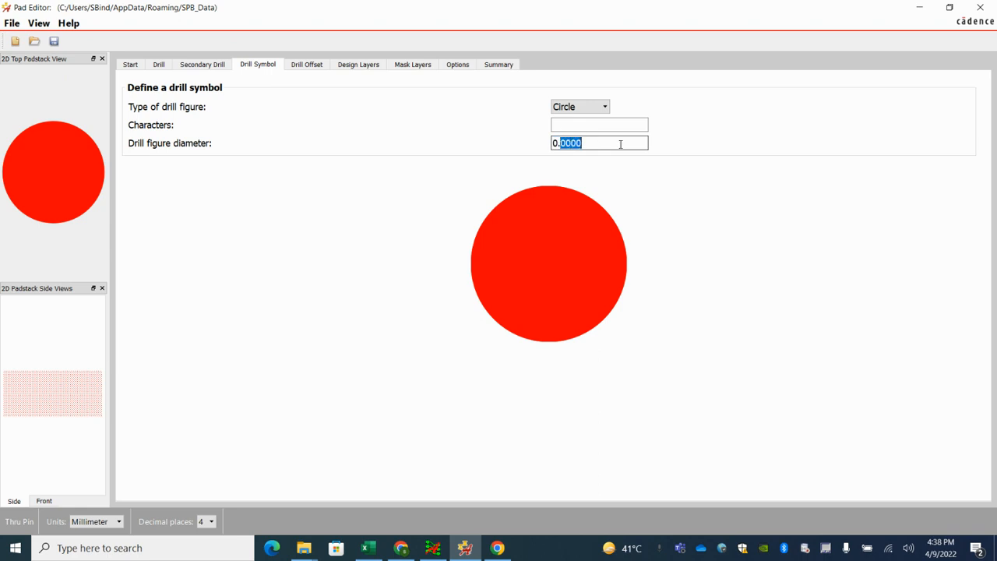
pyautogui.write('8')
pyautogui.click(554, 126)
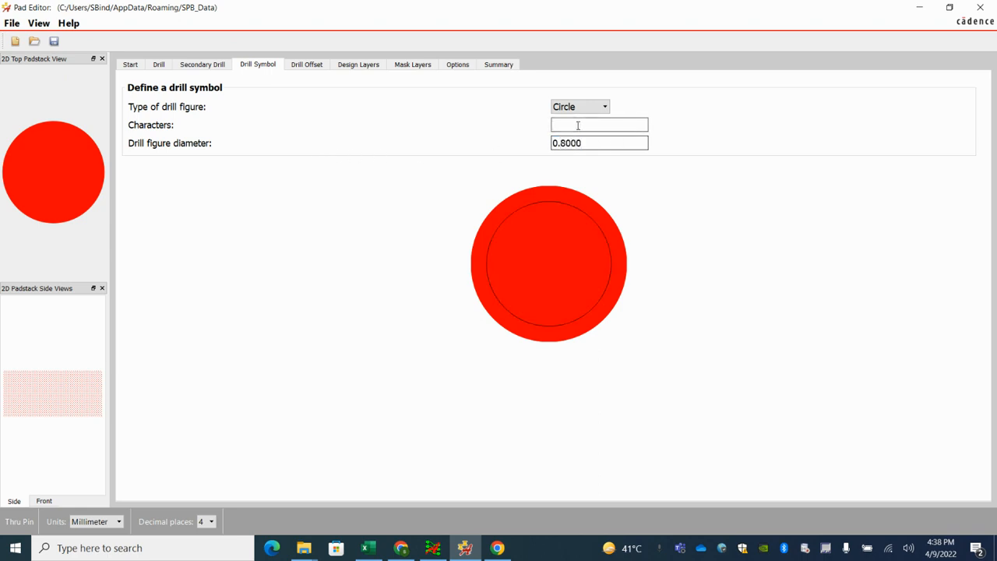
pyautogui.write('A')
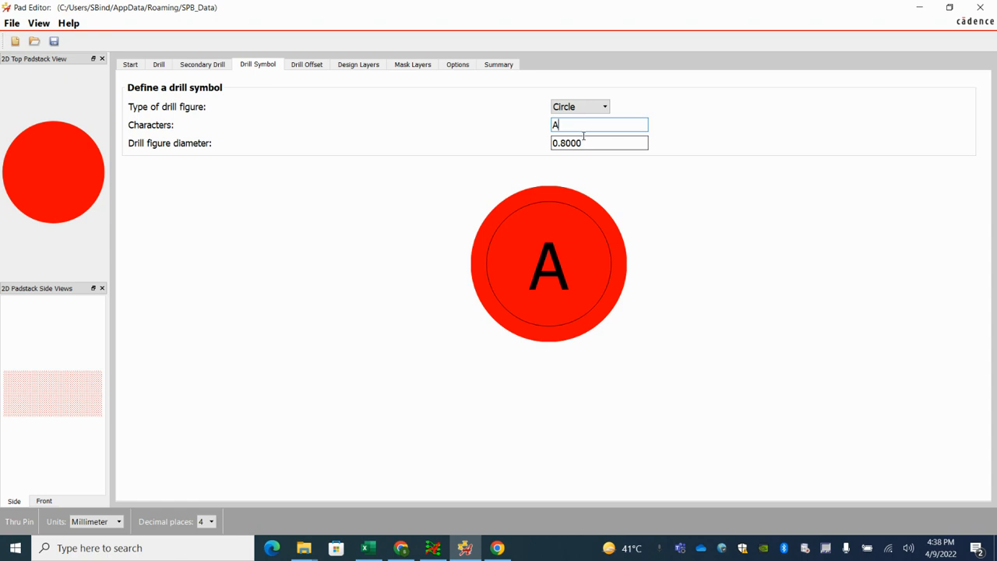
pyautogui.click(584, 143)
# Step: Offset the drill hole from the padstack origin by 0.5 mm in both x and y
pyautogui.click(311, 67)
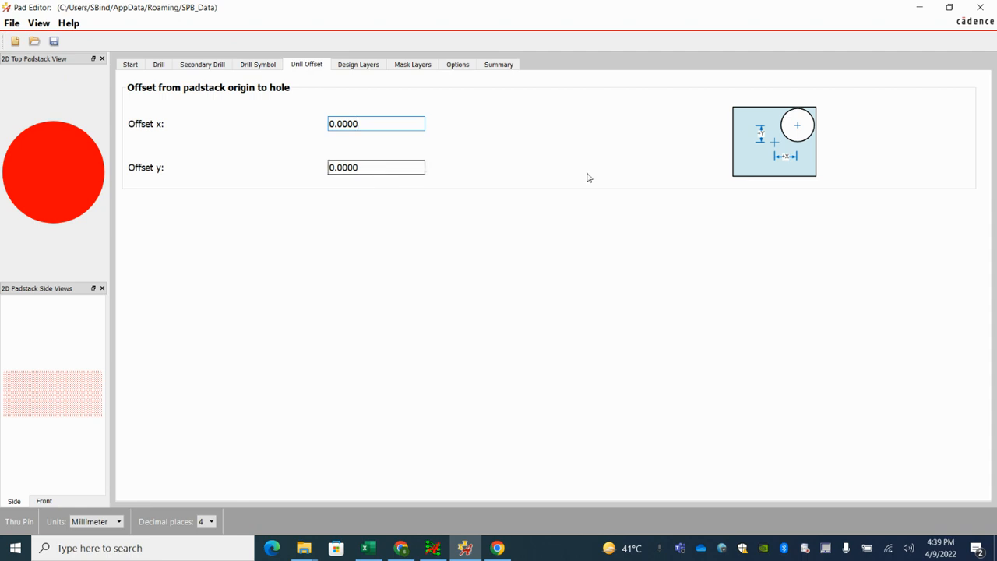
pyautogui.moveTo(337, 124); pyautogui.dragTo(419, 125)
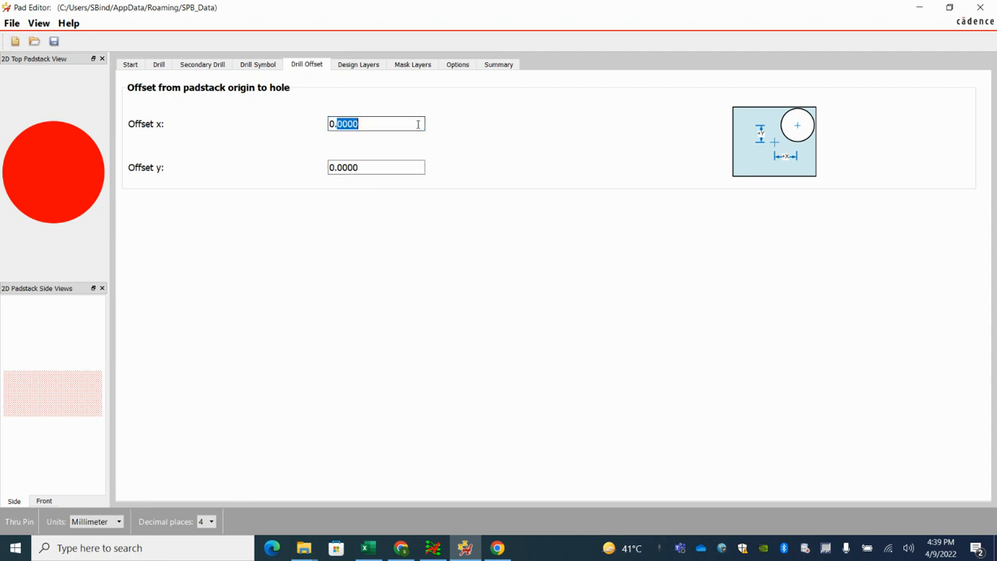
pyautogui.write('5')
pyautogui.press('Tab')
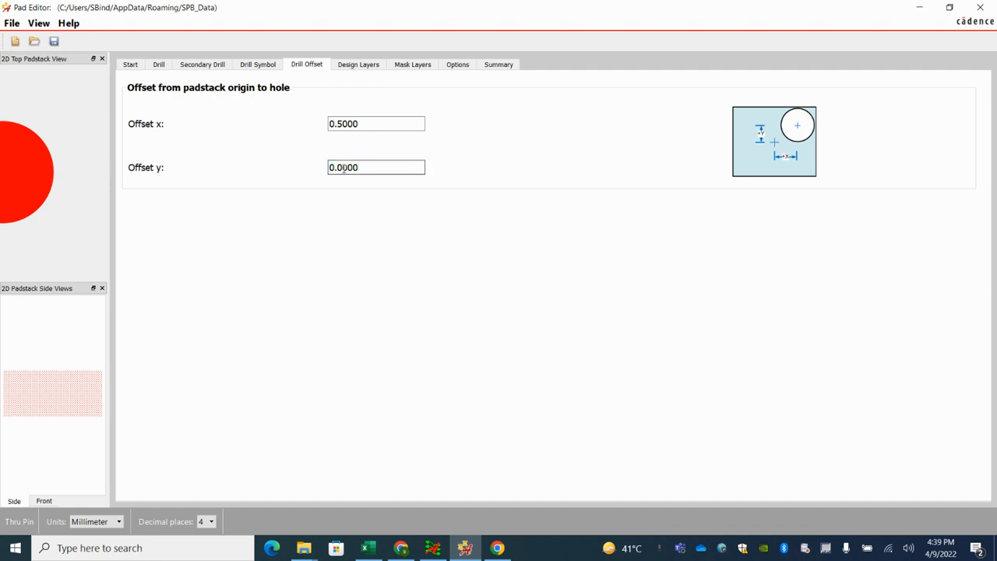
pyautogui.moveTo(338, 167); pyautogui.dragTo(374, 166)
pyautogui.write('5')
pyautogui.click(376, 124)
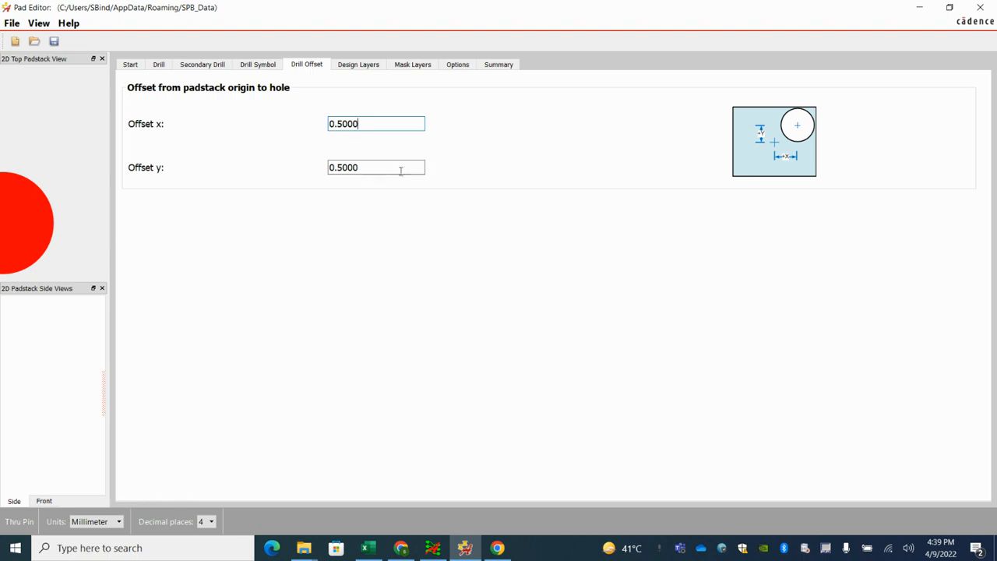
# Step: Reset the drill hole's x and y offsets to 0
pyautogui.press('Tab')
pyautogui.write('0')
pyautogui.hotkey('shift', 'Tab')
pyautogui.write('0')
pyautogui.click(367, 169)
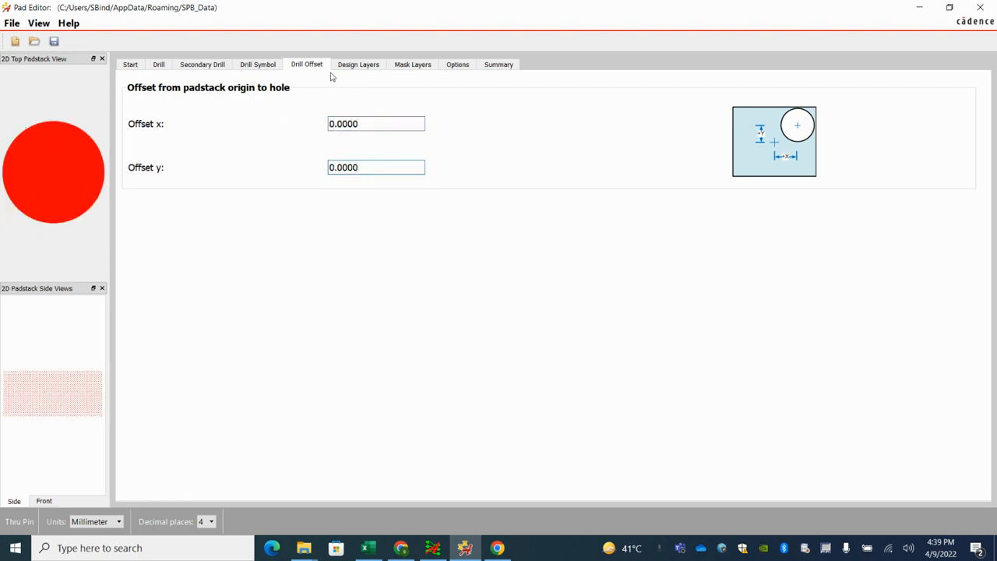
# Step: Define the regular pad on BEGIN LAYER as a Circle with a 1.5 mm diameter
pyautogui.click(355, 67)
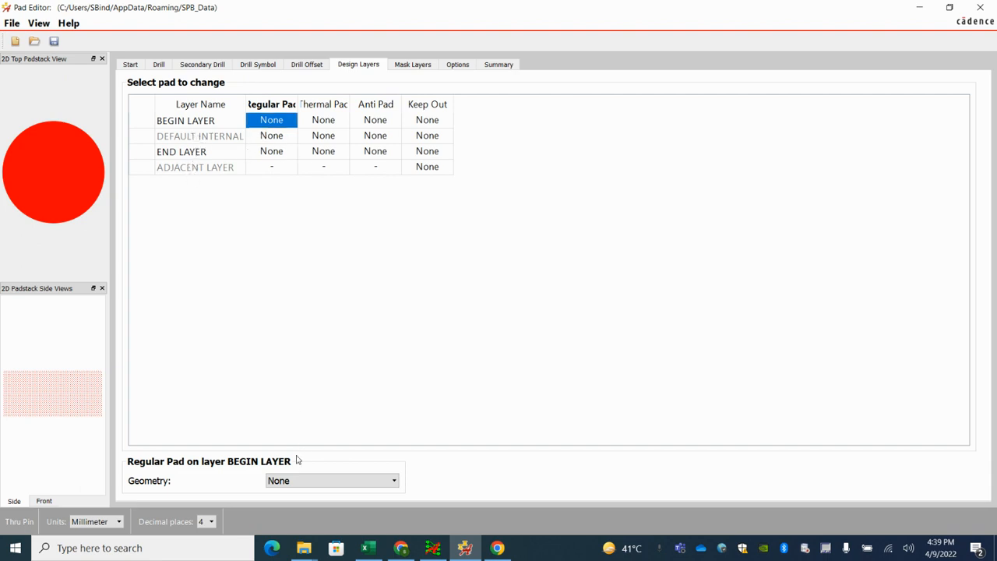
pyautogui.click(298, 483)
pyautogui.click(287, 377)
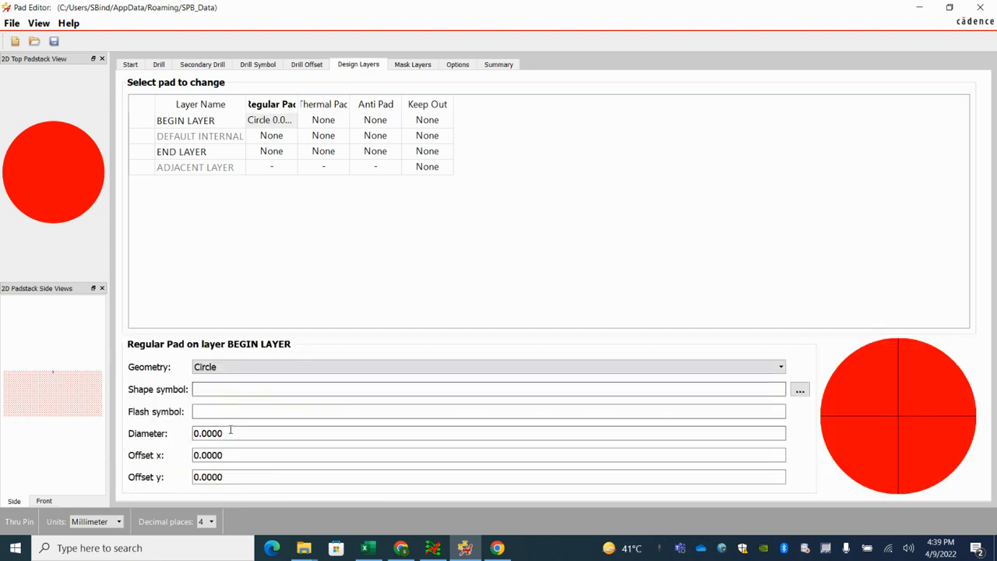
pyautogui.moveTo(228, 433); pyautogui.dragTo(175, 437)
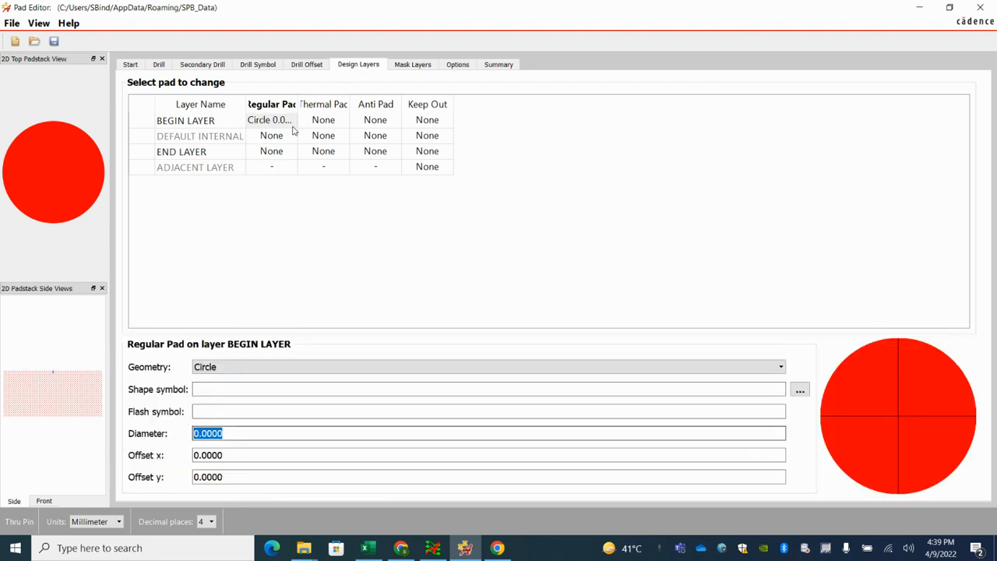
pyautogui.write('1.5')
pyautogui.click(237, 458)
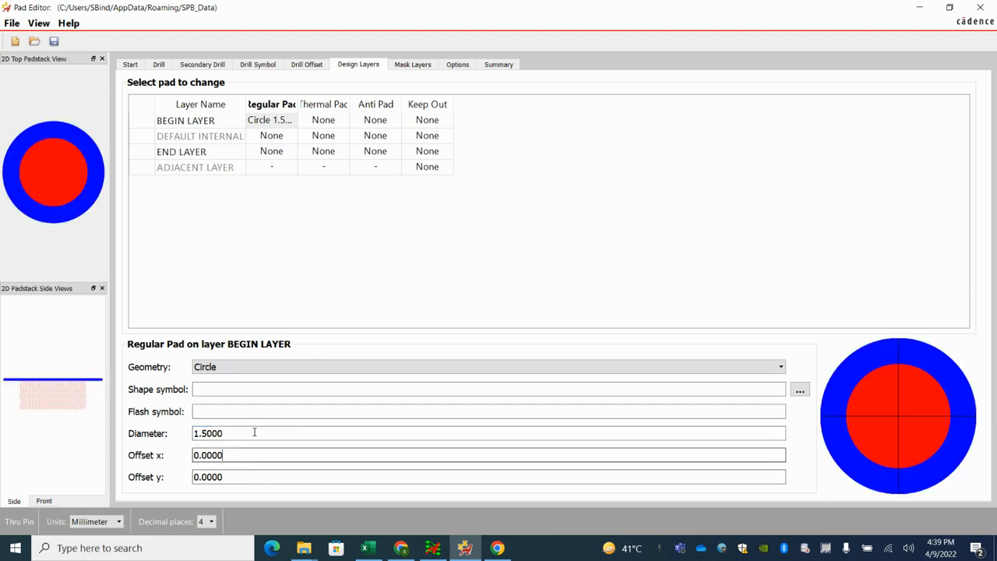
# Step: Define the regular pad on the DEFAULT INTERNAL layer as a Circle with a 1.4 mm diameter
pyautogui.click(281, 138)
pyautogui.click(293, 480)
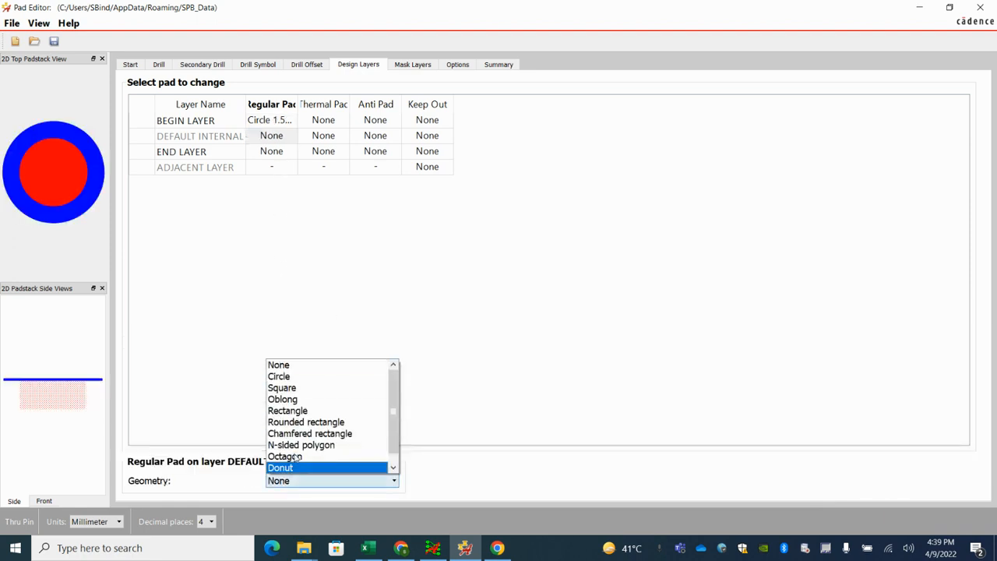
pyautogui.click(281, 376)
pyautogui.click(201, 433)
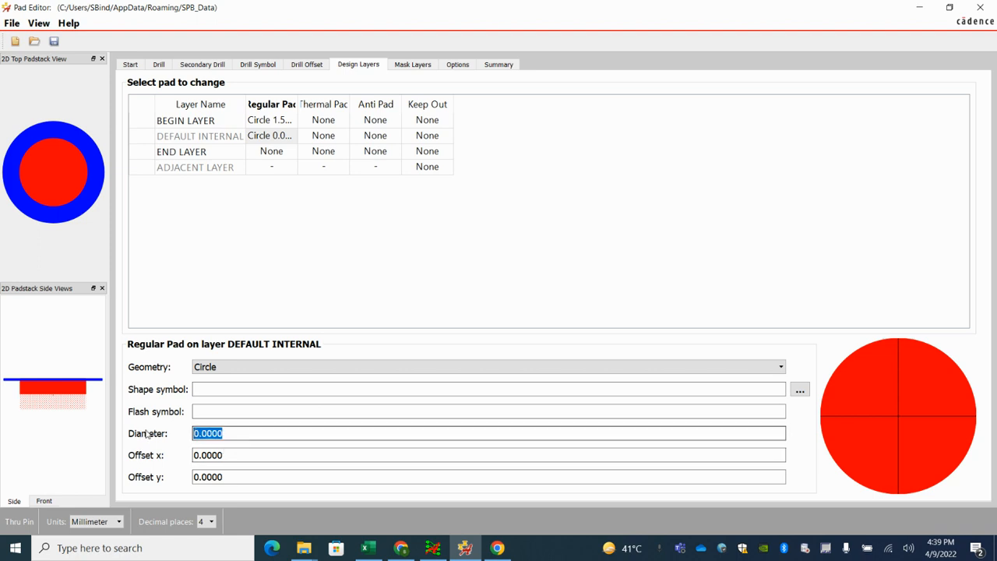
pyautogui.write('1.4')
pyautogui.click(244, 455)
# Step: Define the regular pad on END LAYER as a Circle with a 1.5 mm diameter, and check all three regular pads
pyautogui.click(271, 151)
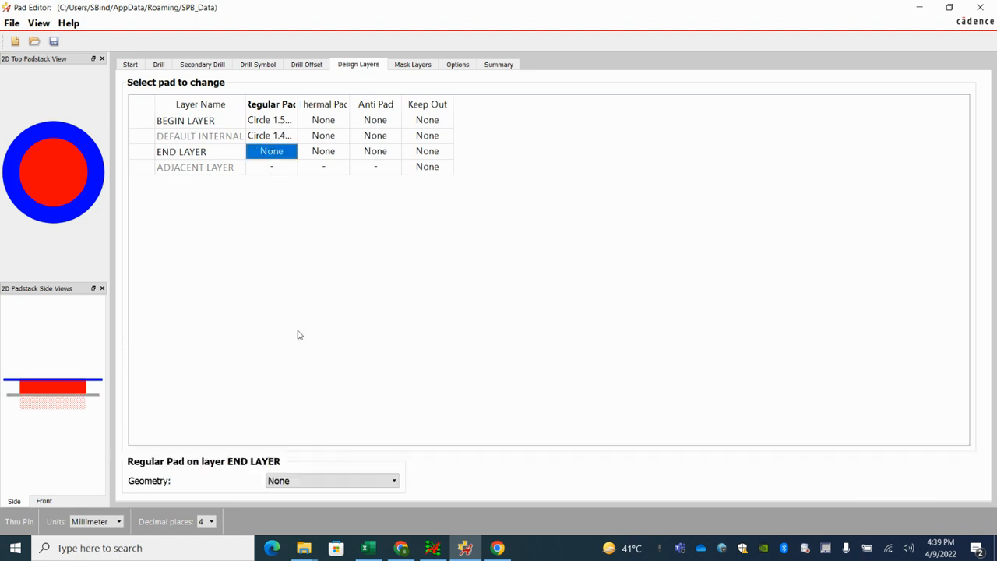
pyautogui.click(318, 483)
pyautogui.click(280, 376)
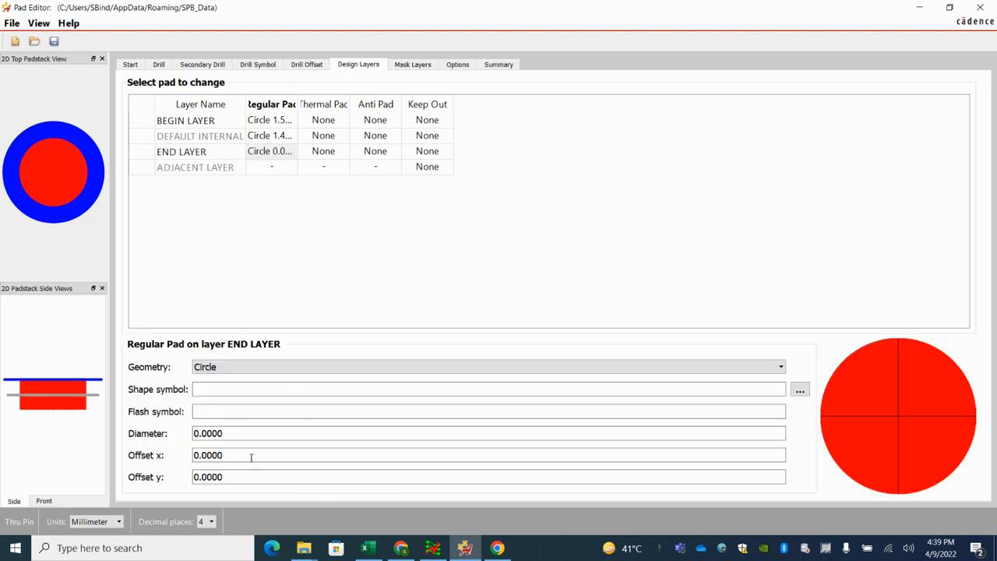
pyautogui.click(200, 433)
pyautogui.write('1.')
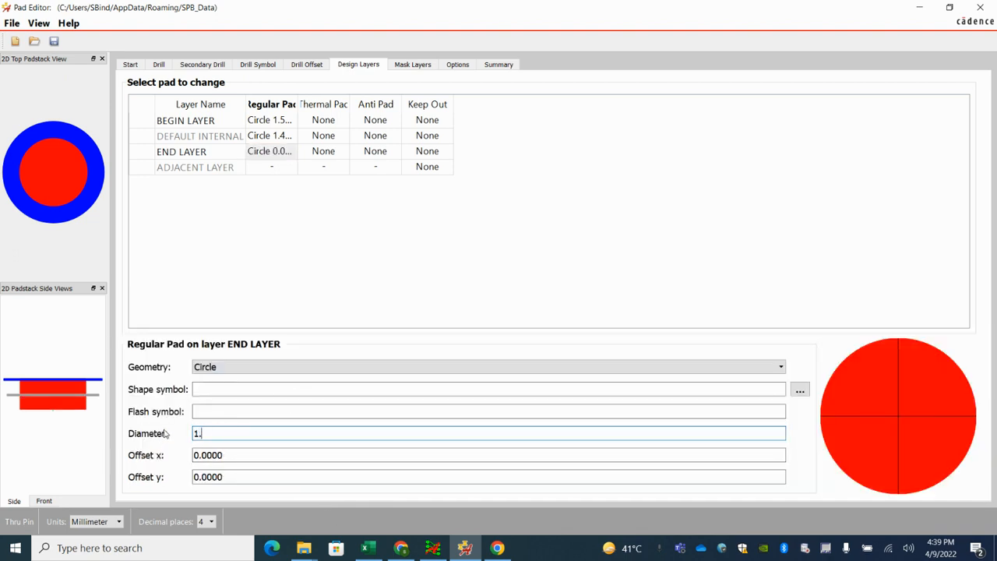
pyautogui.write('5')
pyautogui.click(229, 455)
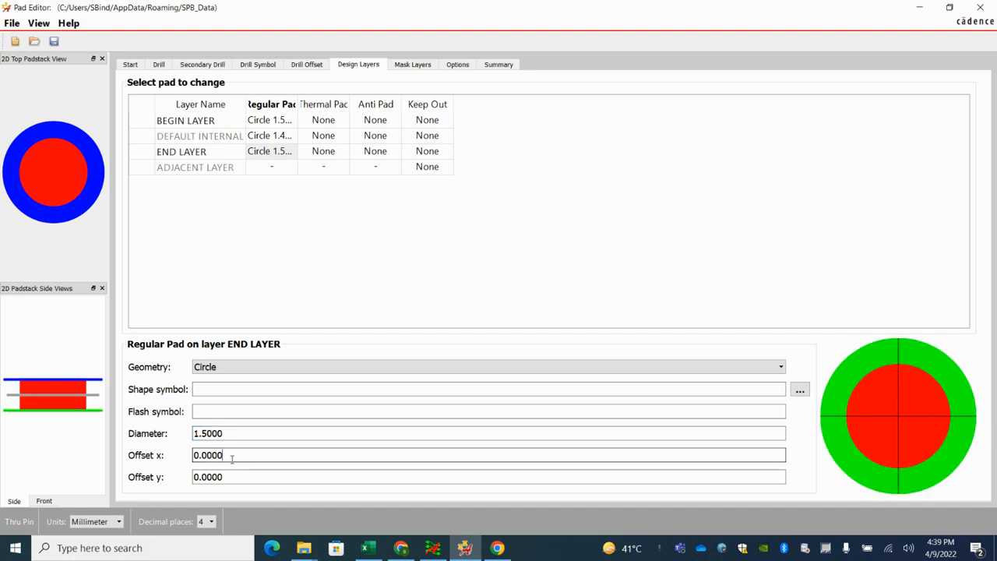
pyautogui.click(278, 153)
pyautogui.click(272, 121)
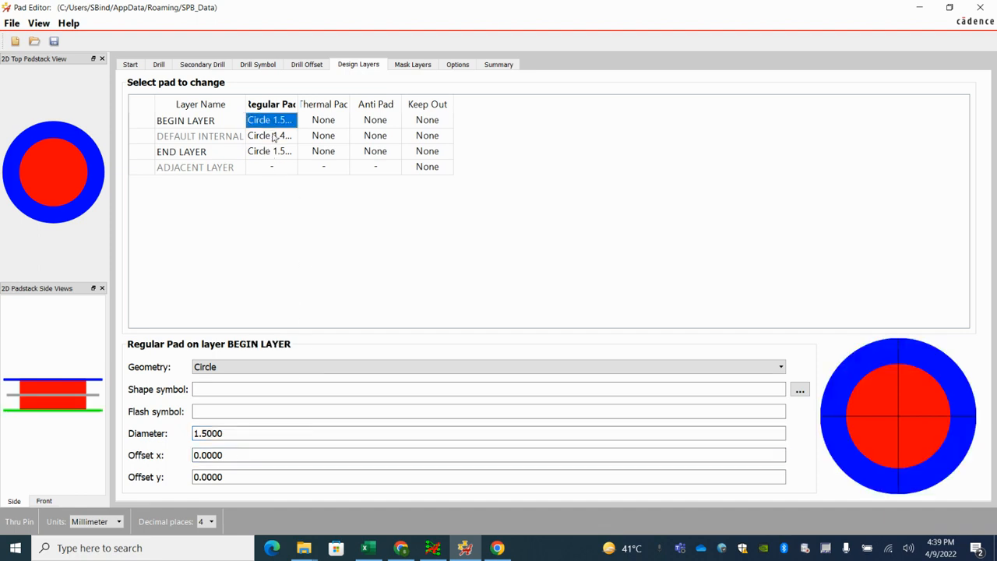
pyautogui.click(273, 139)
pyautogui.click(272, 153)
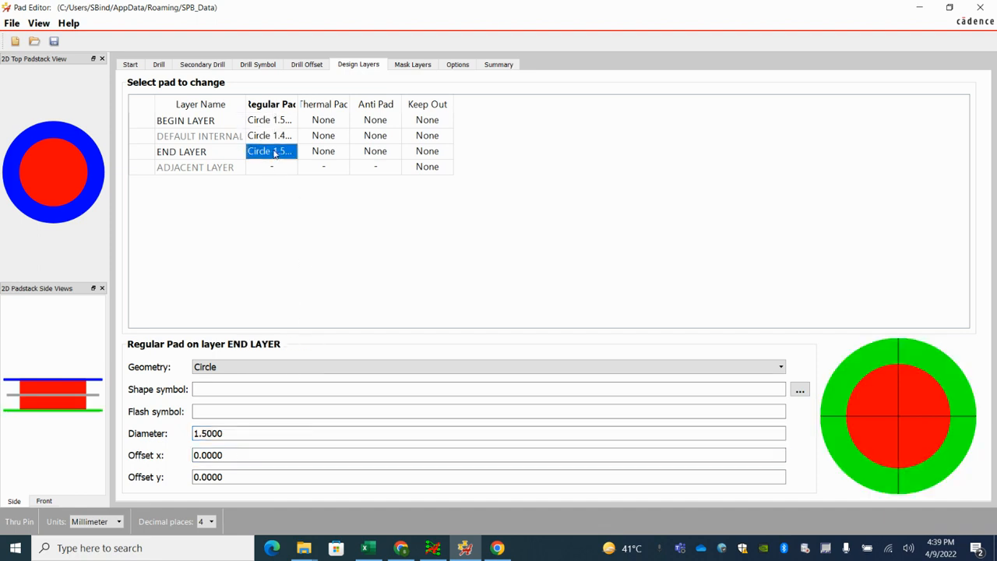
# Step: Define the thermal pad on the DEFAULT INTERNAL layer as a Circle with a 1.4 mm diameter
pyautogui.click(317, 118)
pyautogui.click(320, 134)
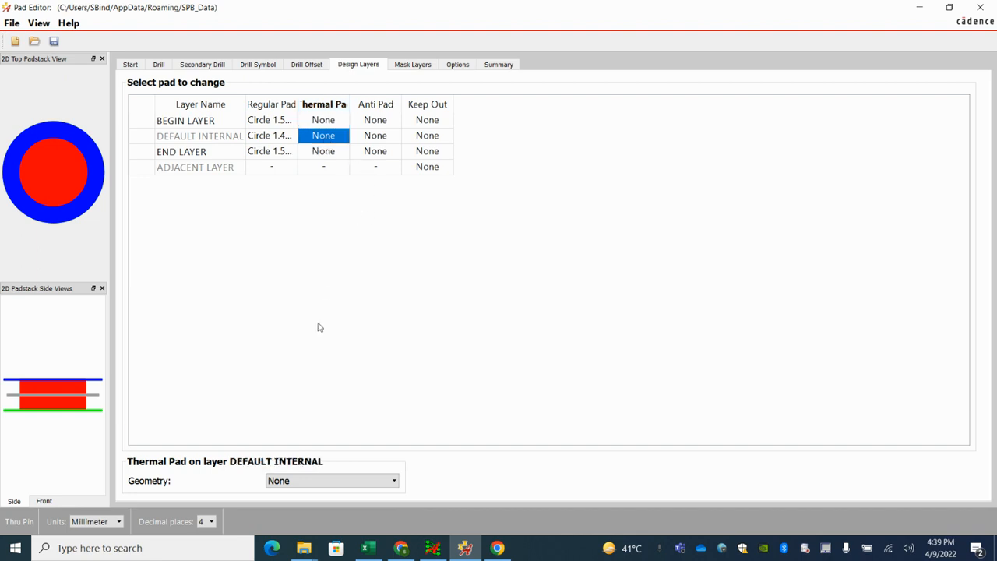
pyautogui.click(312, 480)
pyautogui.click(311, 374)
pyautogui.doubleClick(235, 422)
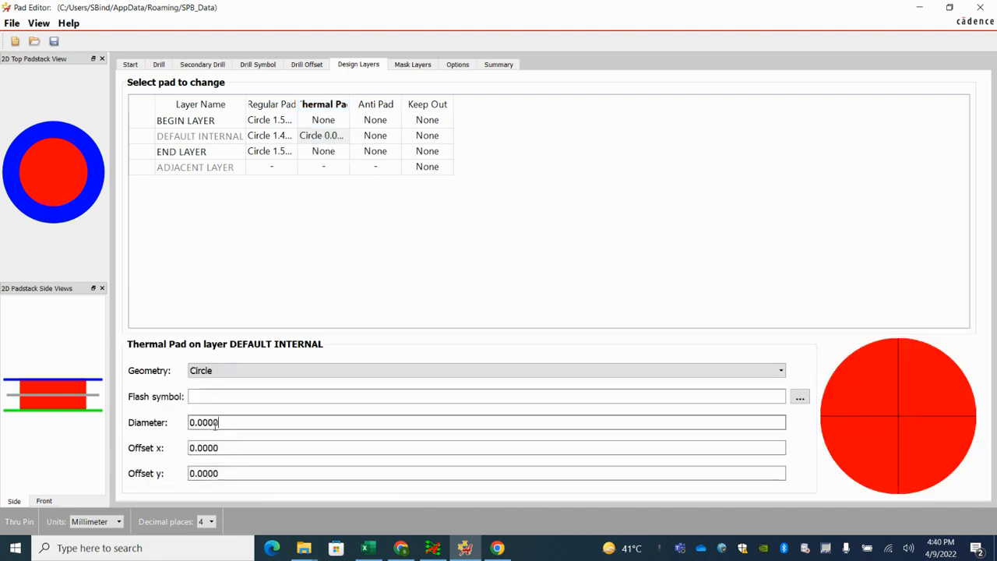
pyautogui.write('1.4')
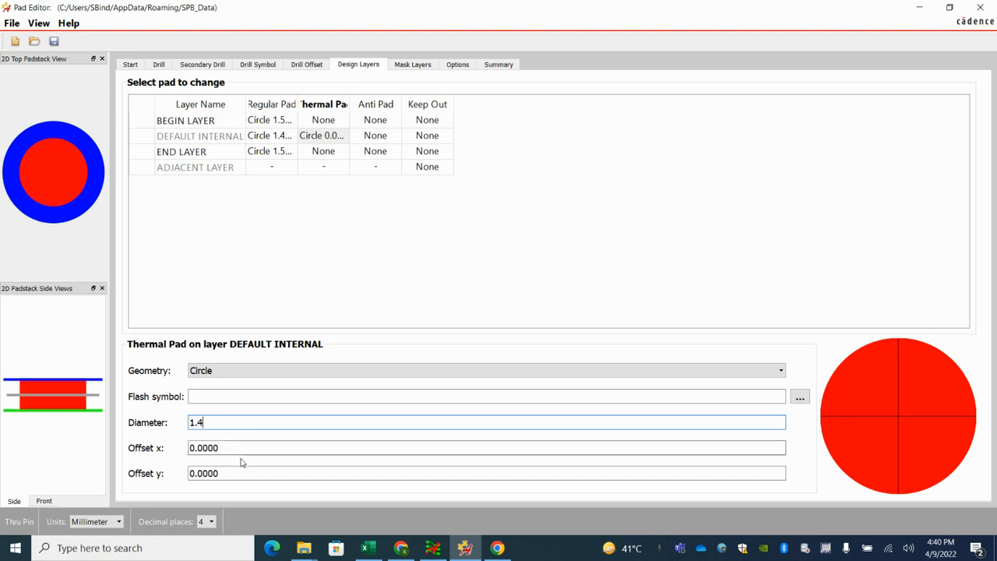
pyautogui.press('Tab')
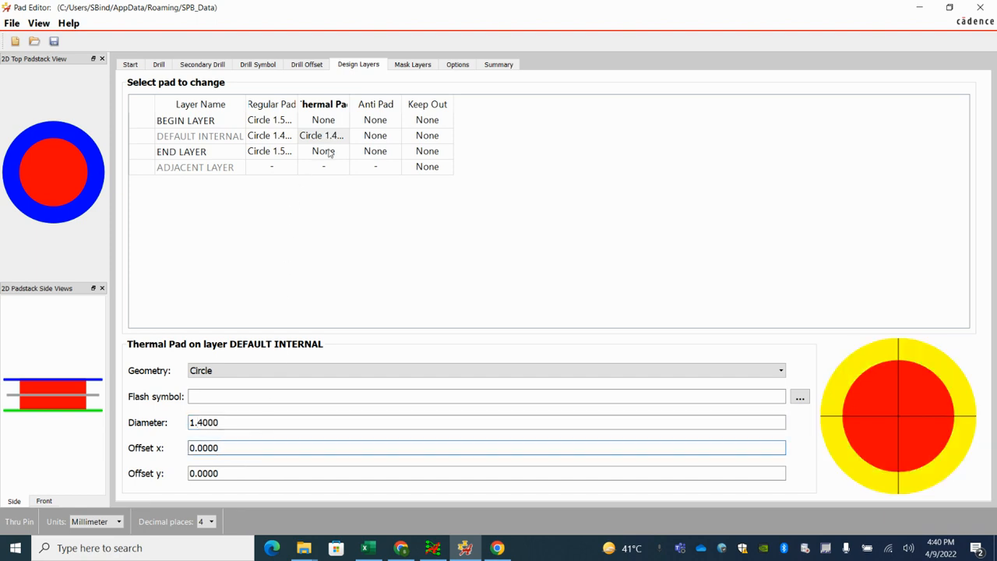
pyautogui.click(324, 136)
# Step: Define the anti pad on the DEFAULT INTERNAL layer as a Circle with a 1.8 mm diameter, and widen the Thermal Pad column to fit
pyautogui.click(381, 107)
pyautogui.click(377, 136)
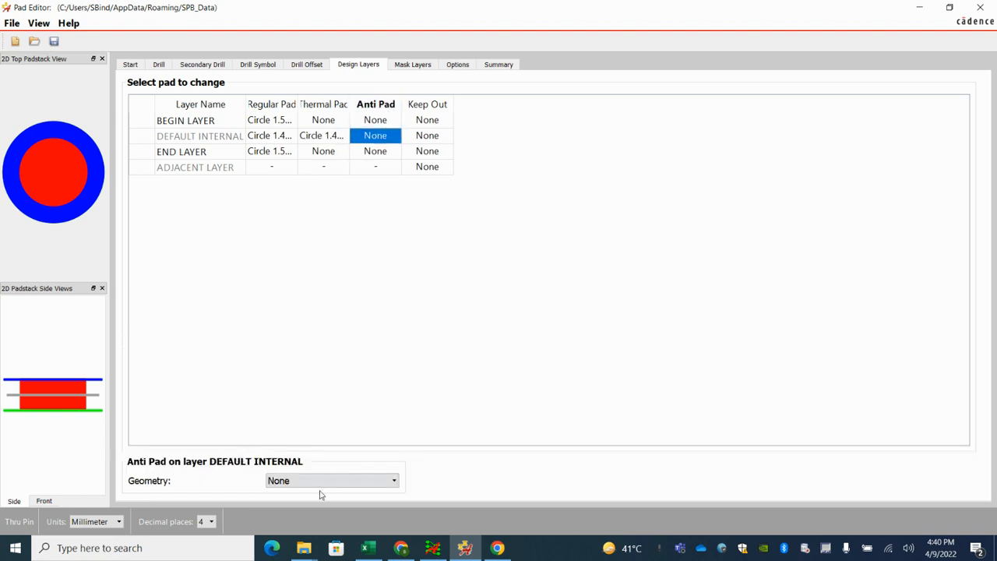
pyautogui.click(318, 483)
pyautogui.click(282, 376)
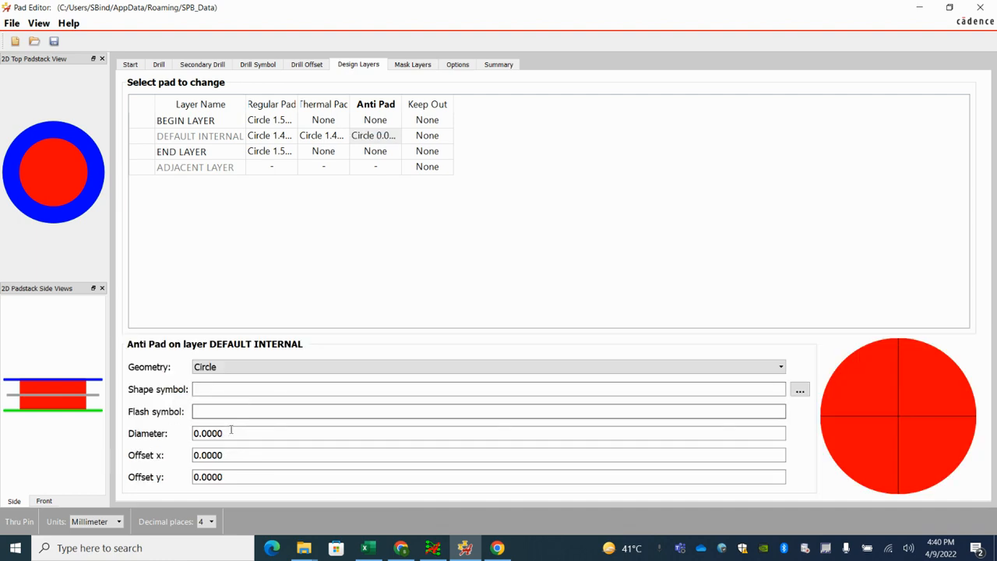
pyautogui.click(204, 433)
pyautogui.write('1.8')
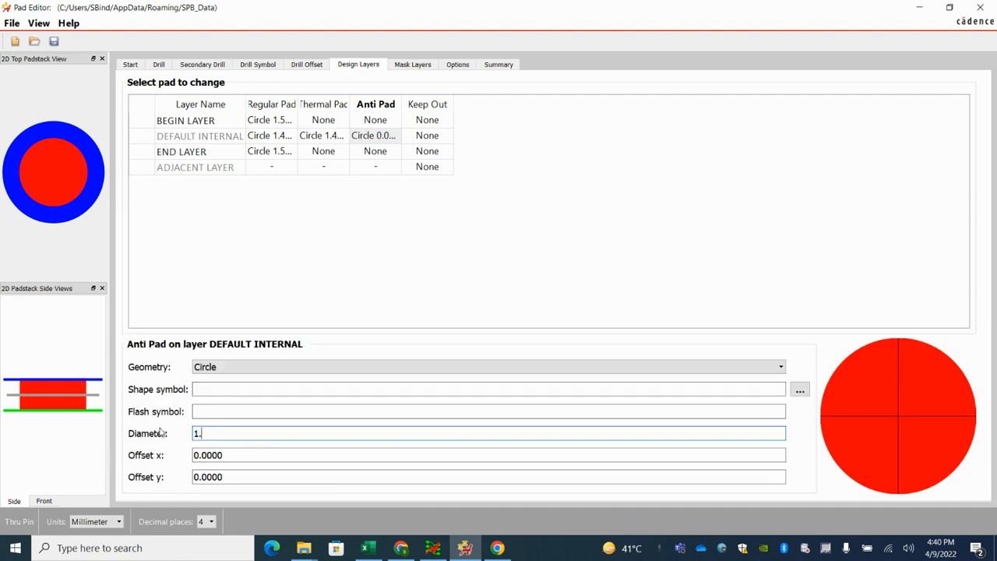
pyautogui.click(226, 456)
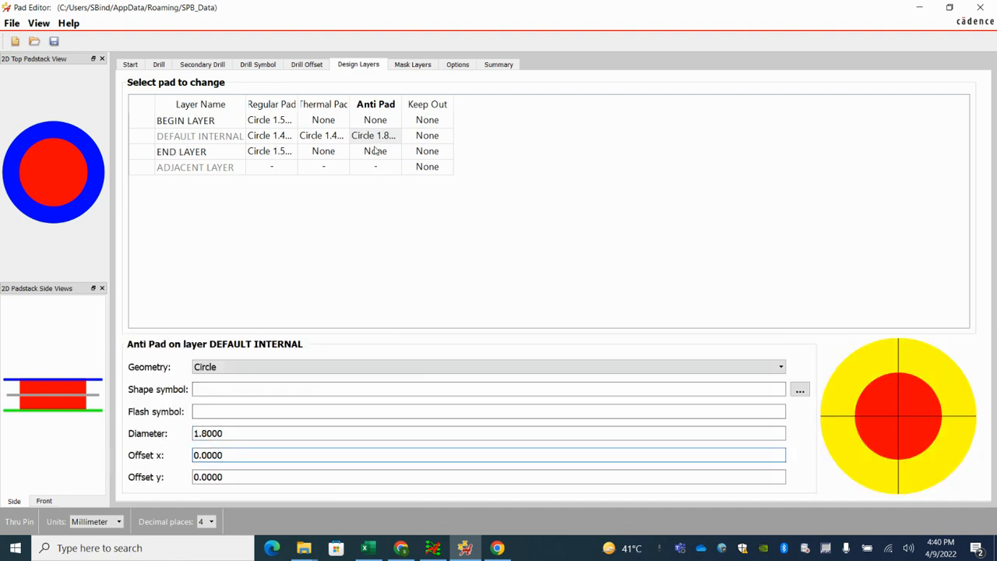
pyautogui.doubleClick(351, 104)
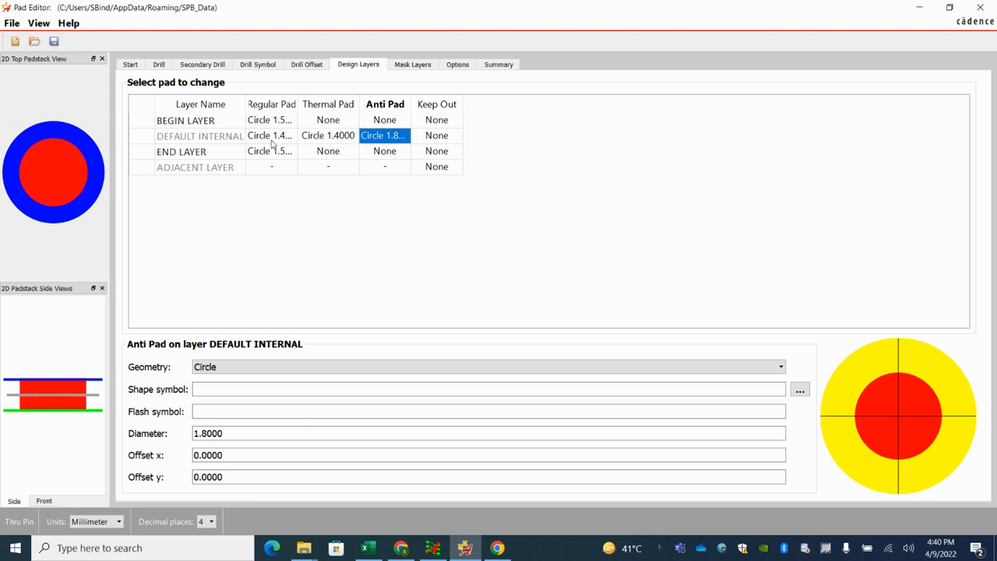
# Step: Save the padstack as c150h100.pad in the PCB_ FOOTPRINT library folder, replacing the existing file
pyautogui.click(12, 28)
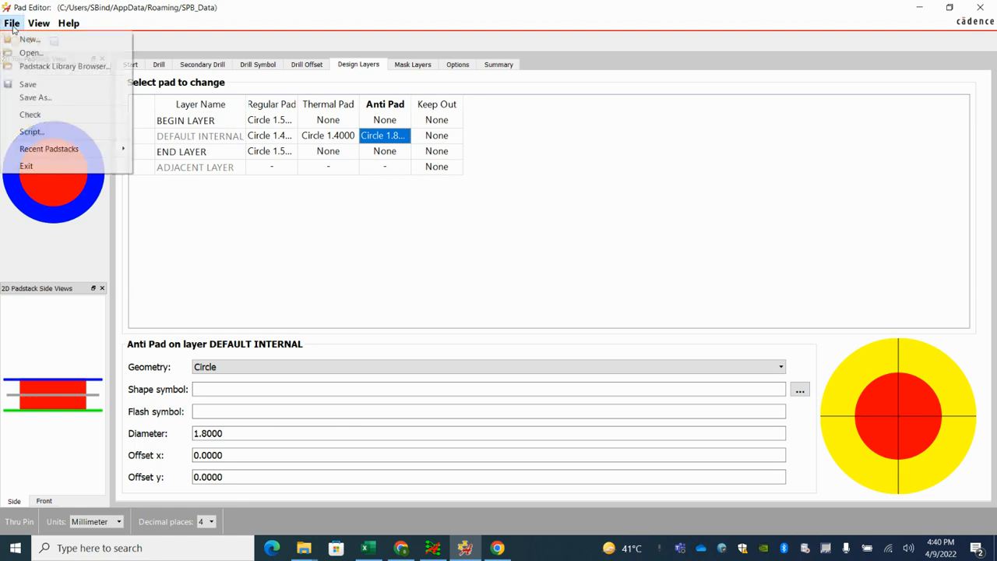
pyautogui.click(35, 97)
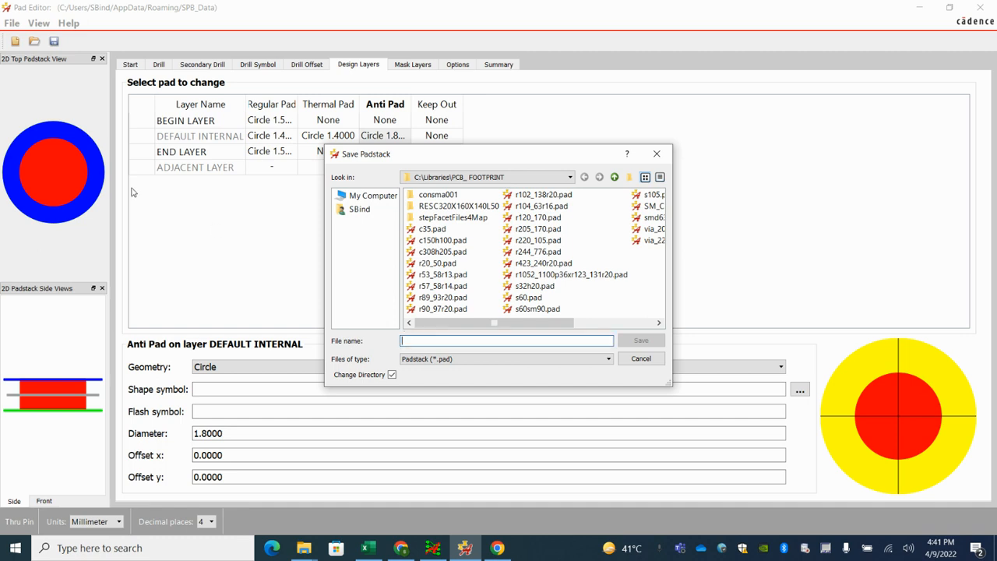
pyautogui.write('c')
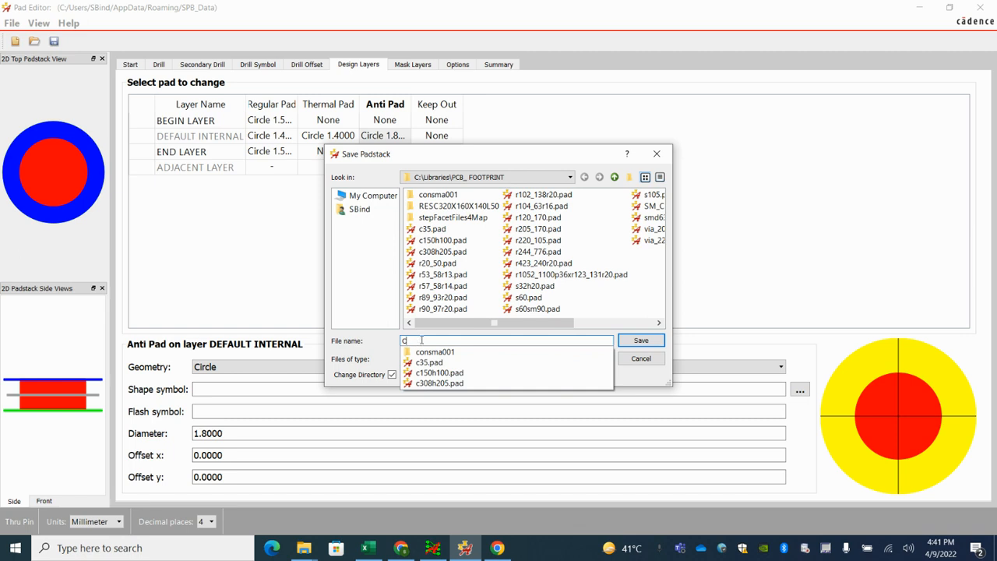
pyautogui.write('1')
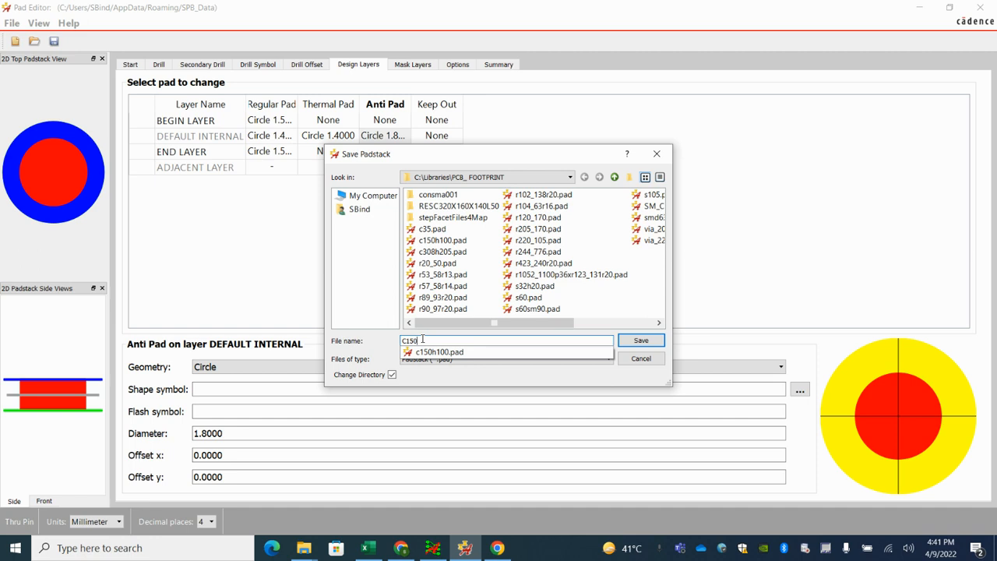
pyautogui.write('50')
pyautogui.click(442, 354)
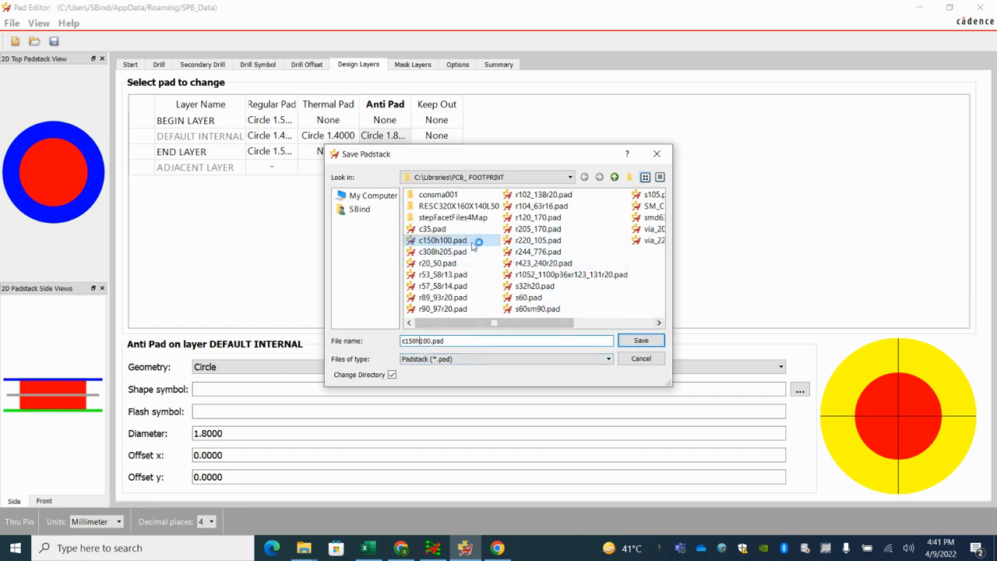
pyautogui.click(641, 342)
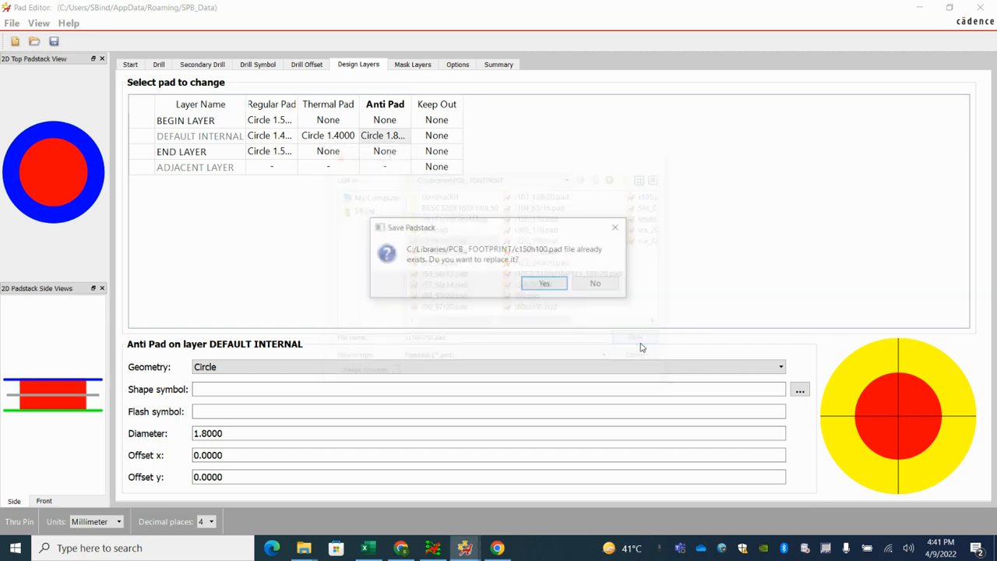
pyautogui.click(546, 284)
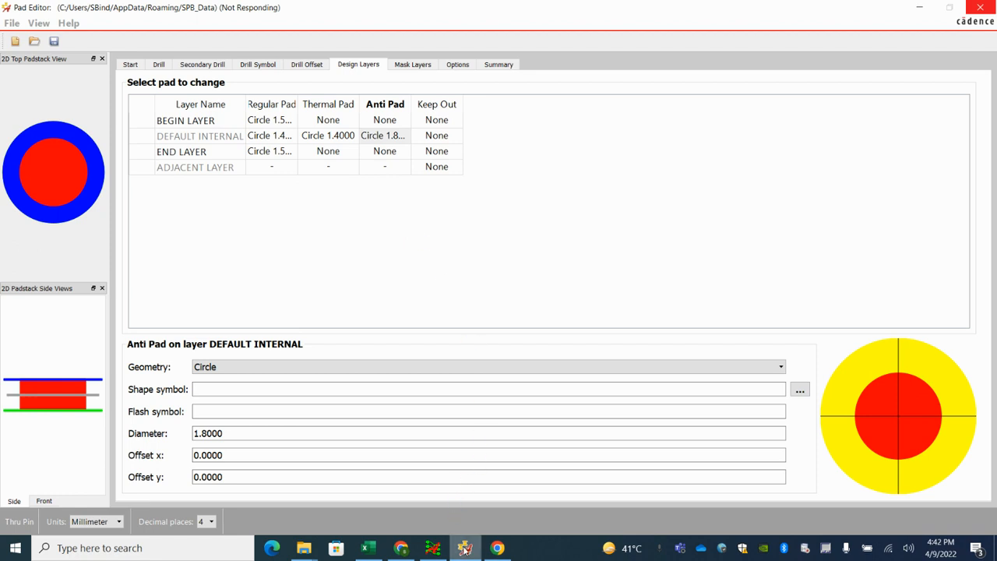
pyautogui.click(407, 548)
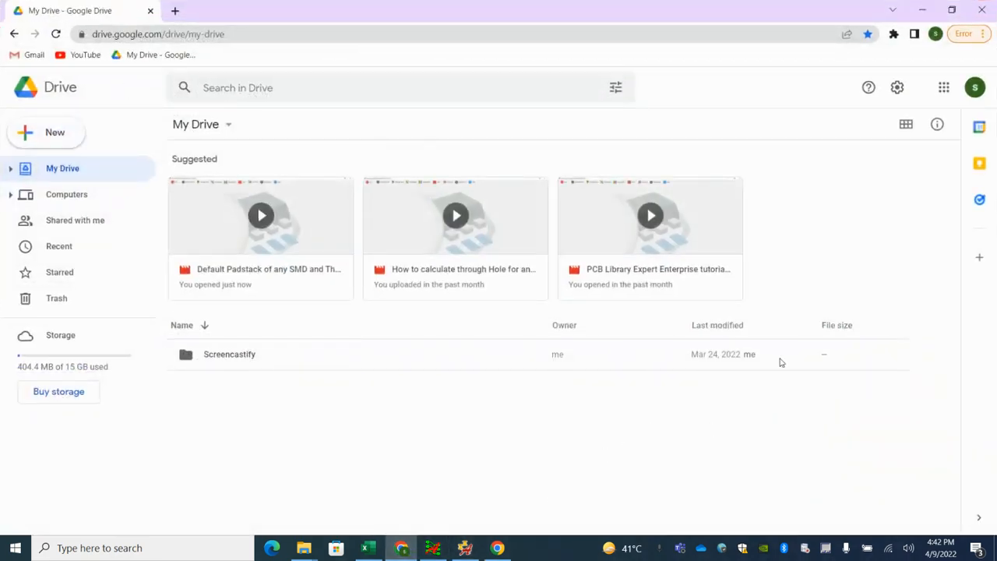
pyautogui.click(923, 11)
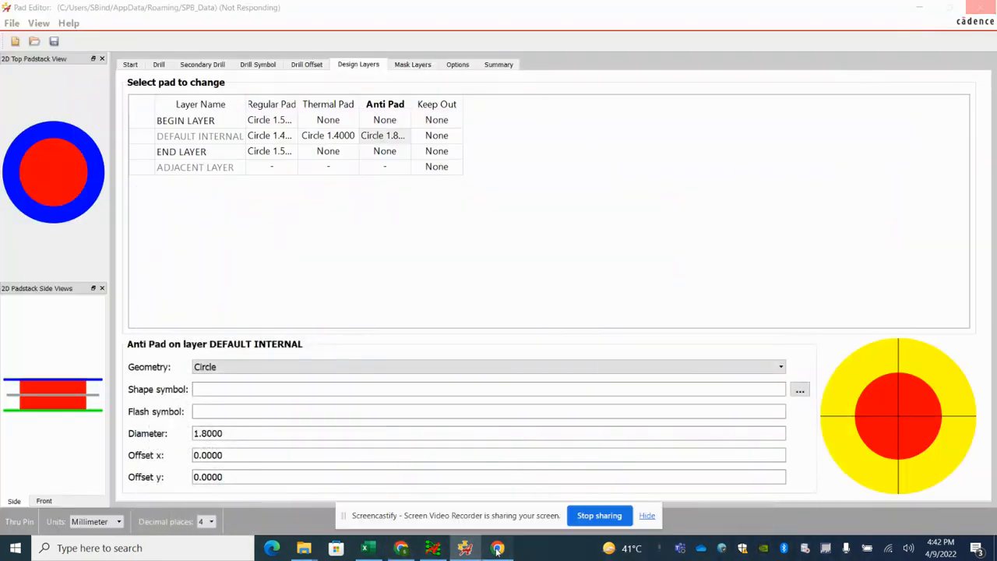